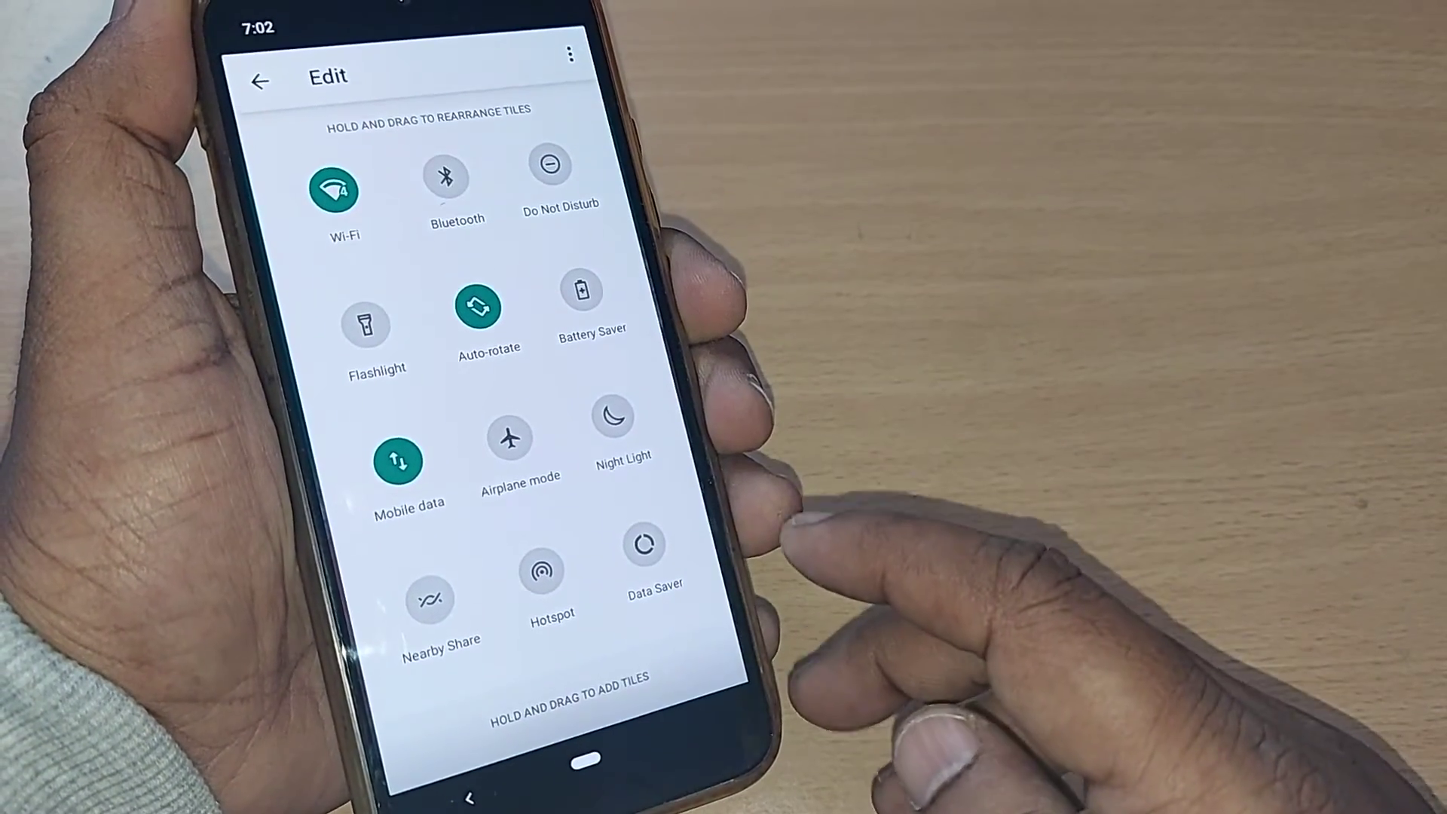
{"action": "scroll", "coordinate": [509, 452], "scroll_direction": "down", "scroll_amount": 5}
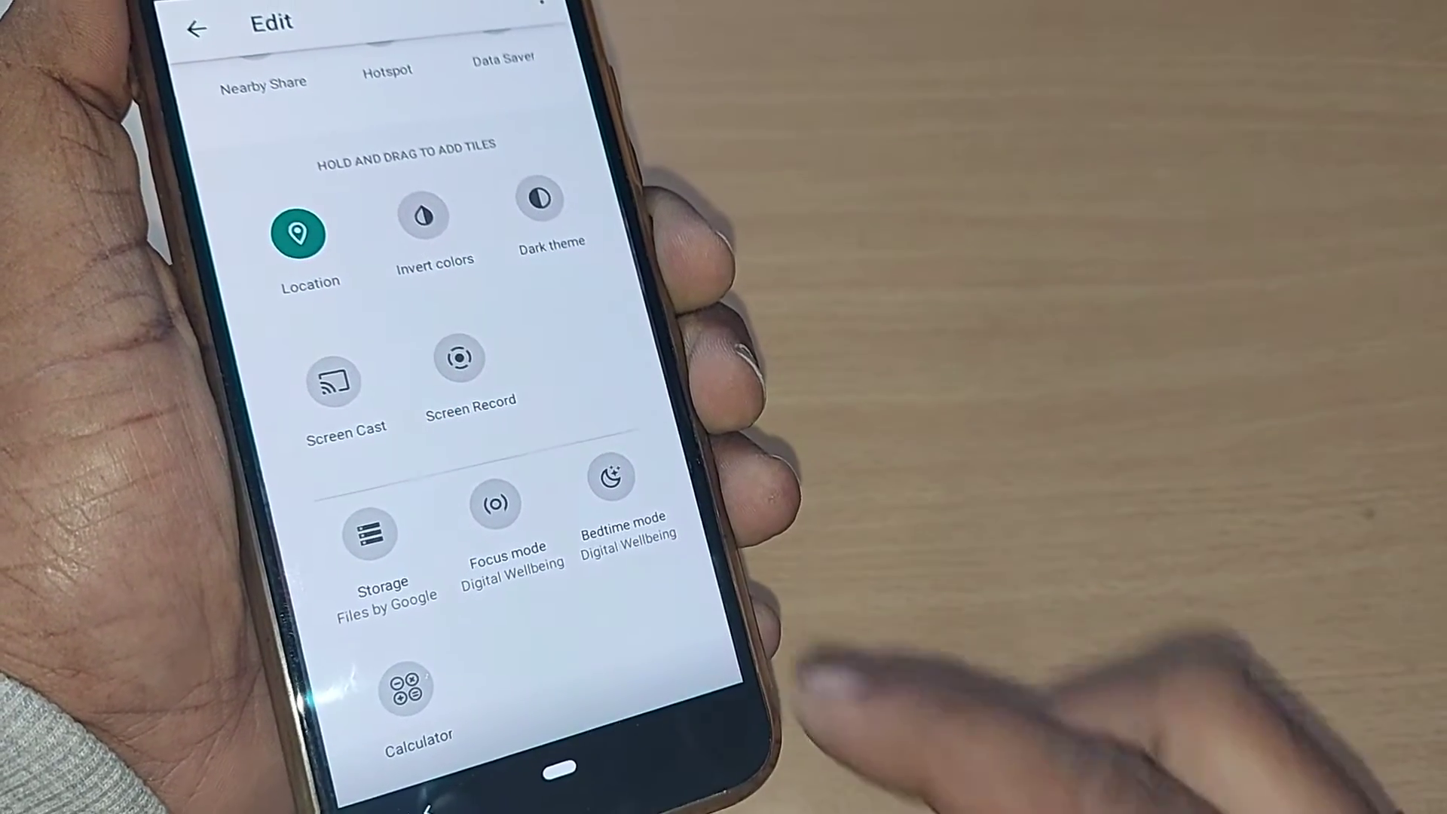
{"action": "scroll", "coordinate": [678, 587], "scroll_direction": "up", "scroll_amount": 1}
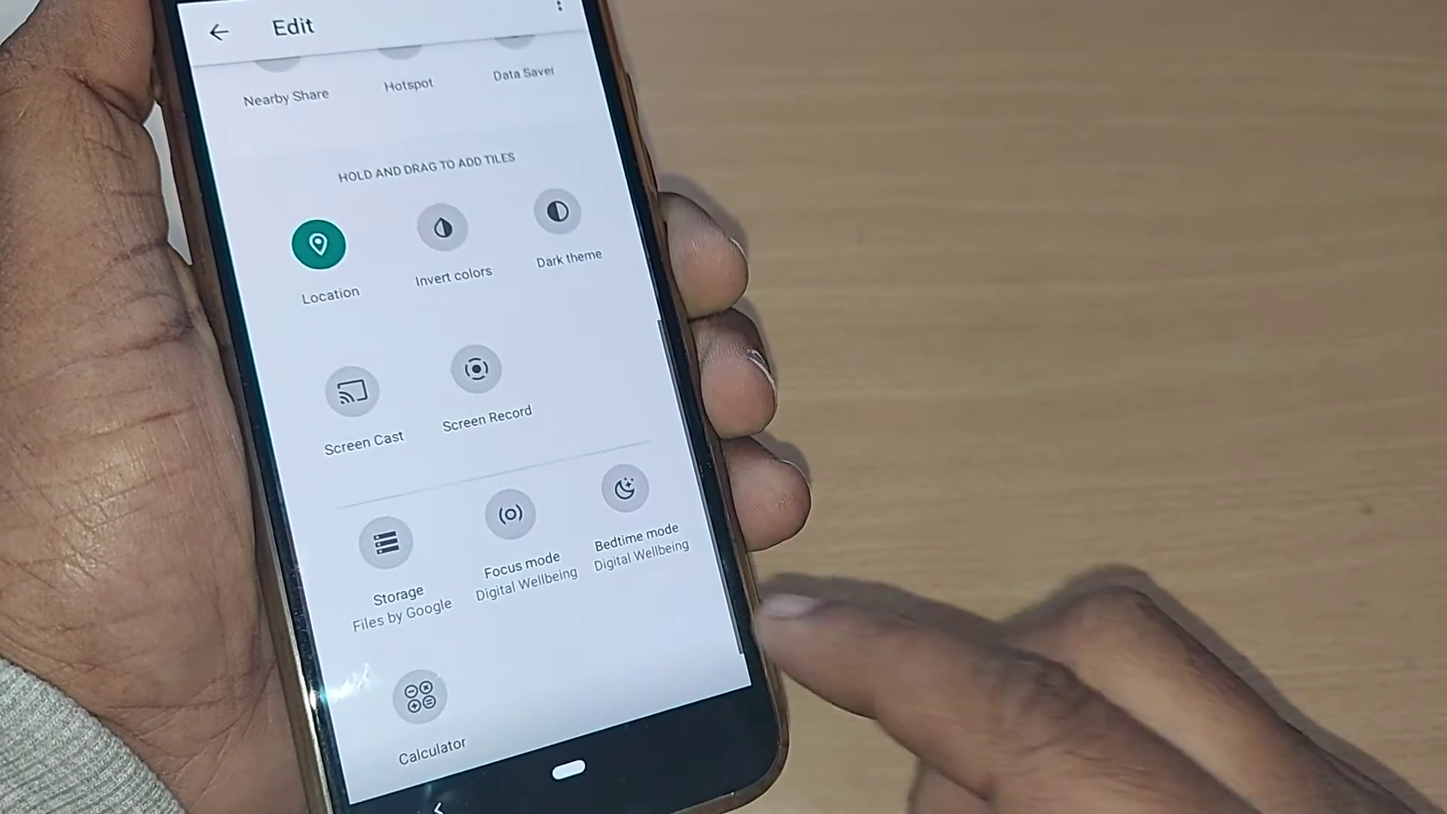